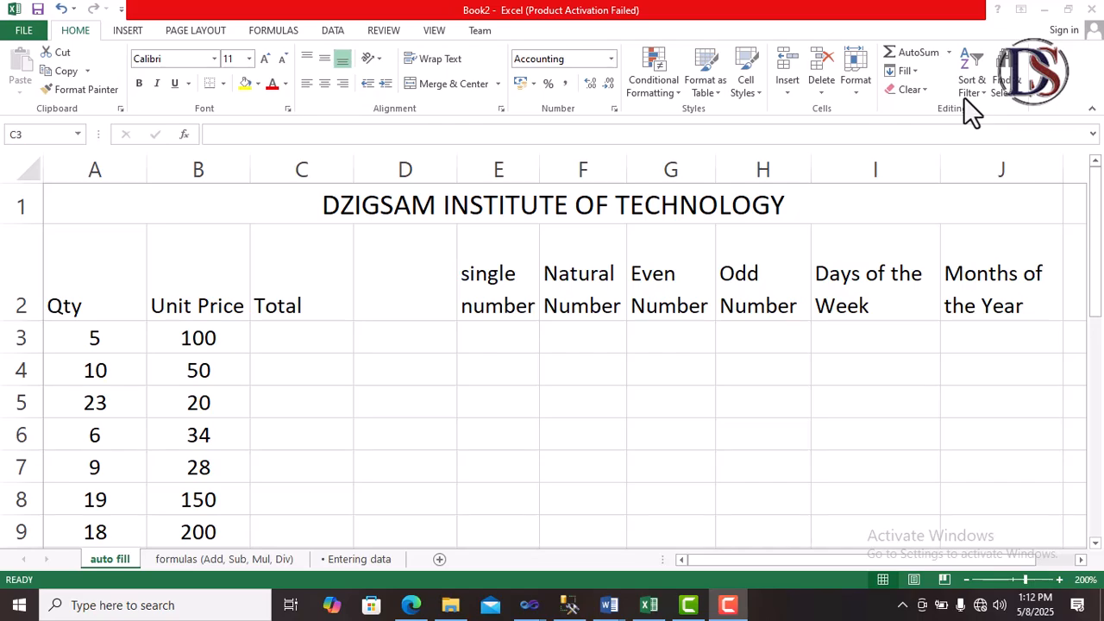
# Step: Enter the formula =A3*B3 in the first Total cell, C3
pyautogui.click(303, 333)
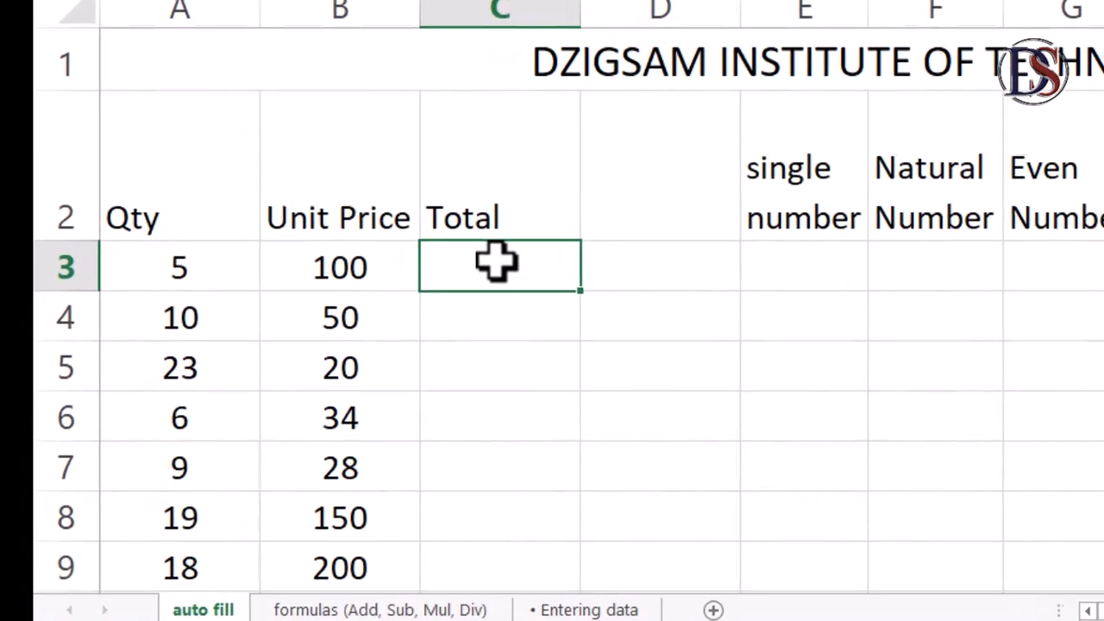
pyautogui.write('=')
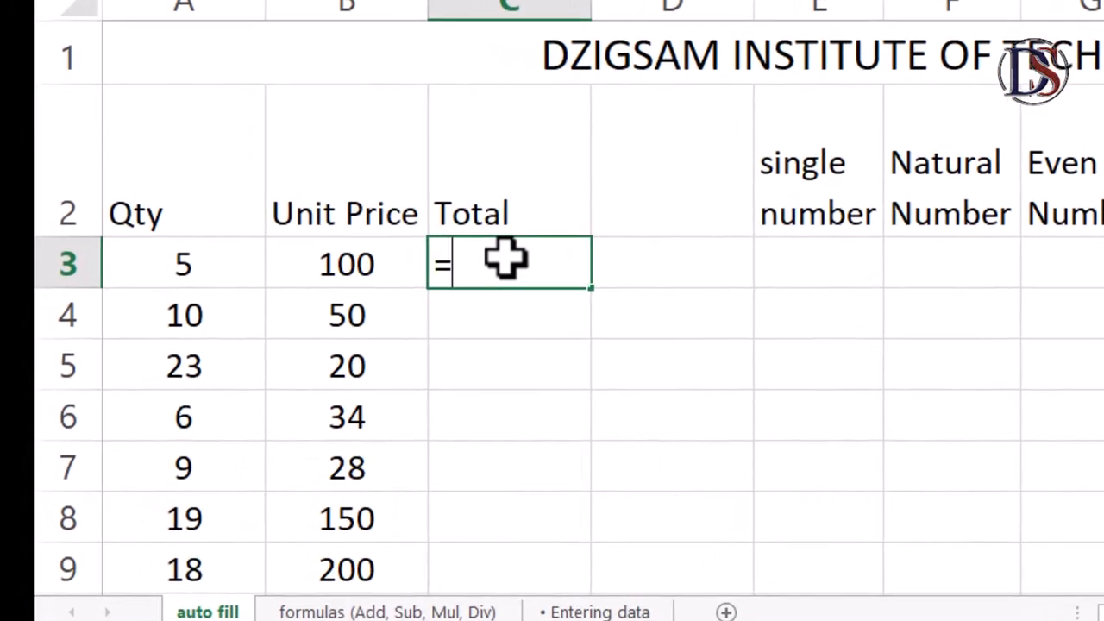
pyautogui.write('A')
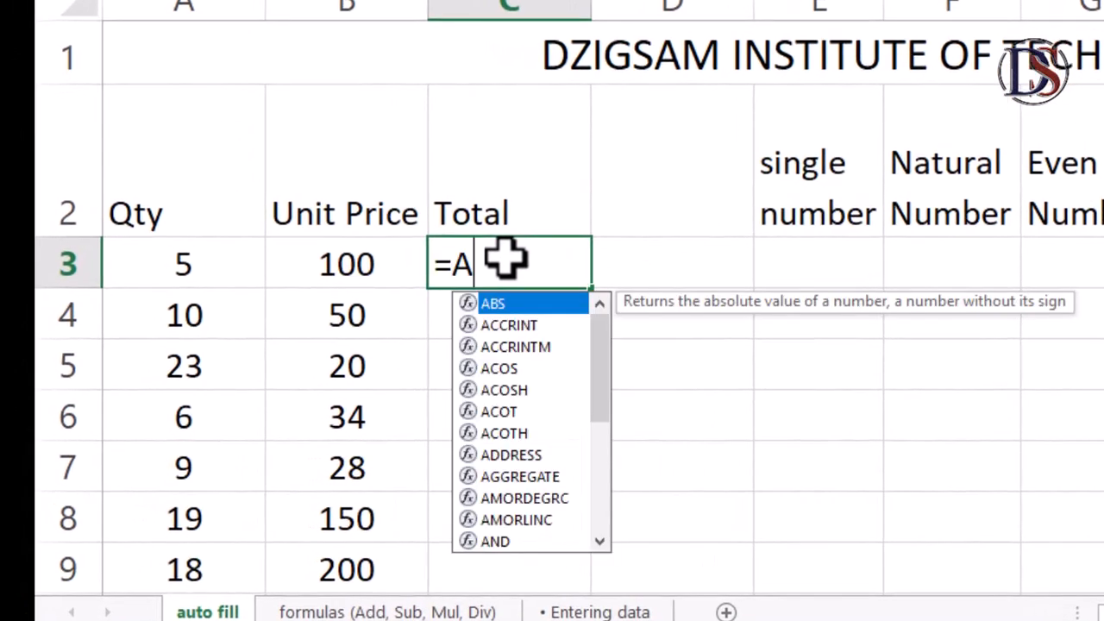
pyautogui.write('3')
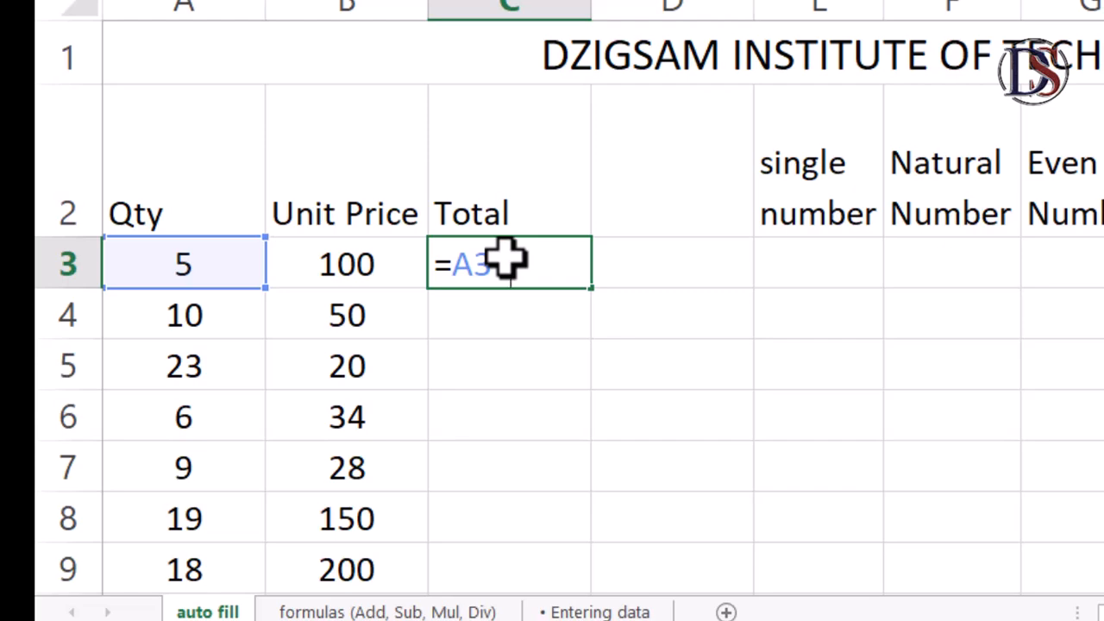
pyautogui.write('*B3')
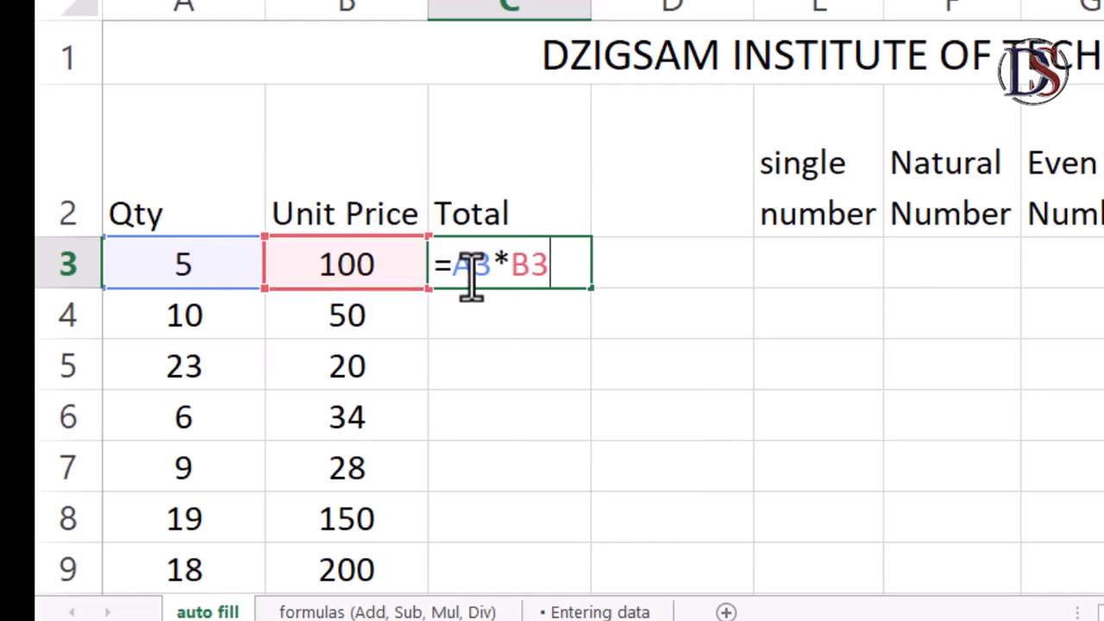
pyautogui.press('Return')
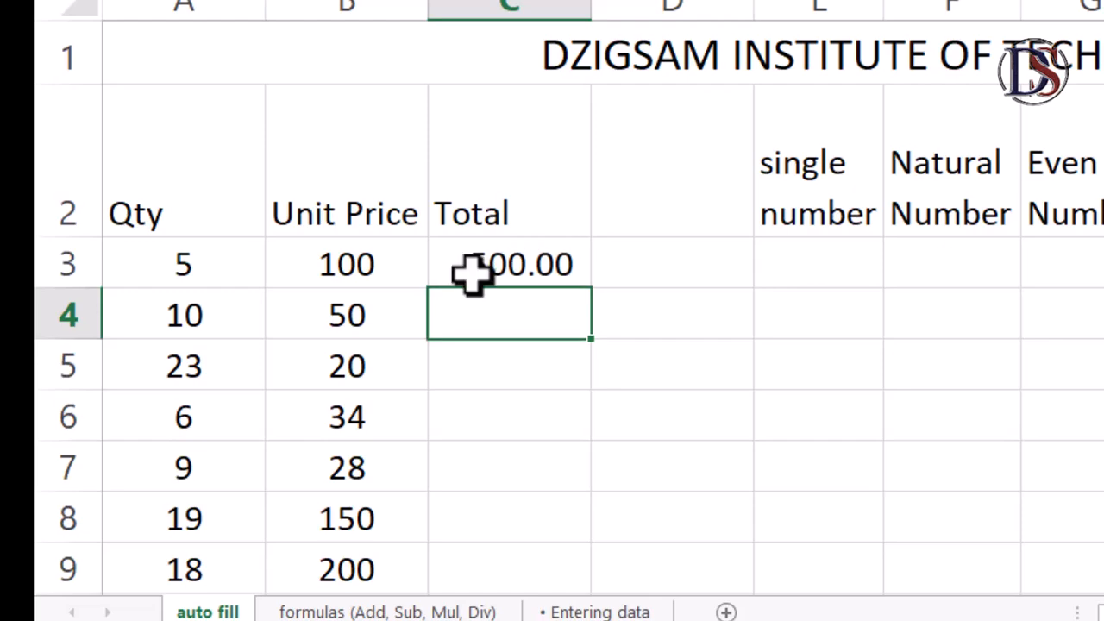
# Step: AutoFill the Total formula from C3 down to C10
pyautogui.click(508, 263)
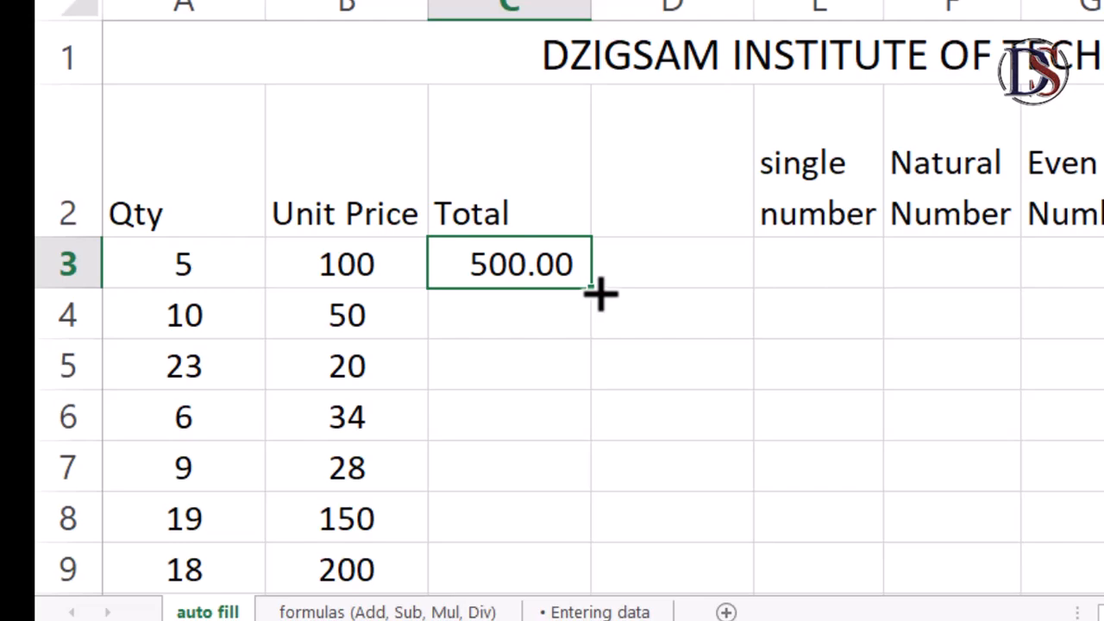
pyautogui.moveTo(600, 293); pyautogui.dragTo(580, 515)
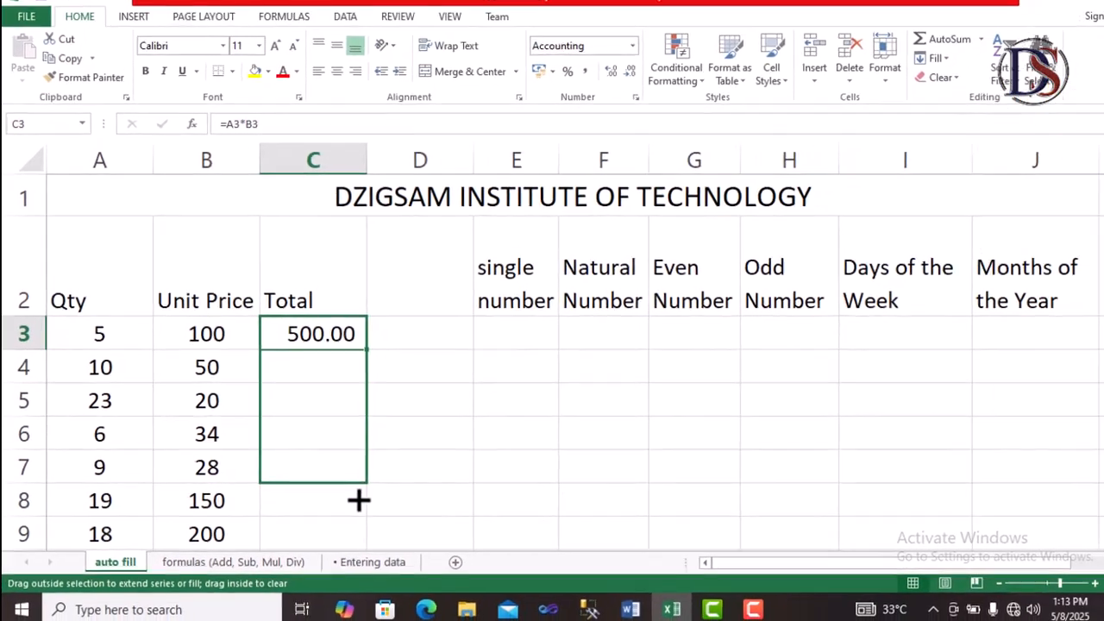
pyautogui.moveTo(358, 500); pyautogui.dragTo(349, 436)
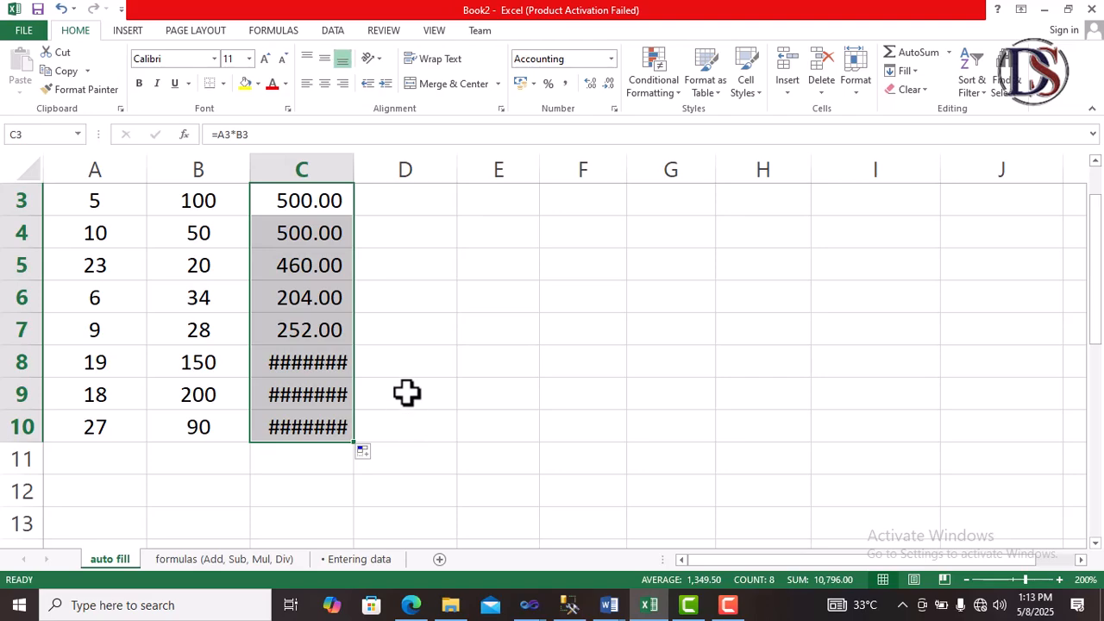
pyautogui.scroll(1, 405, 393)
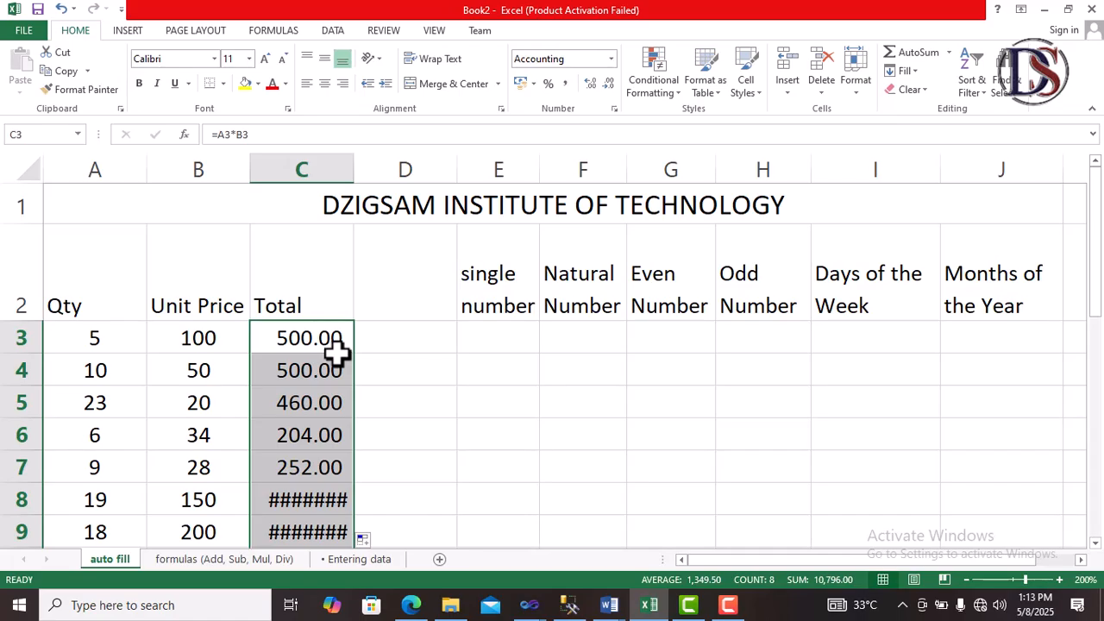
pyautogui.scroll(-1, 341, 383)
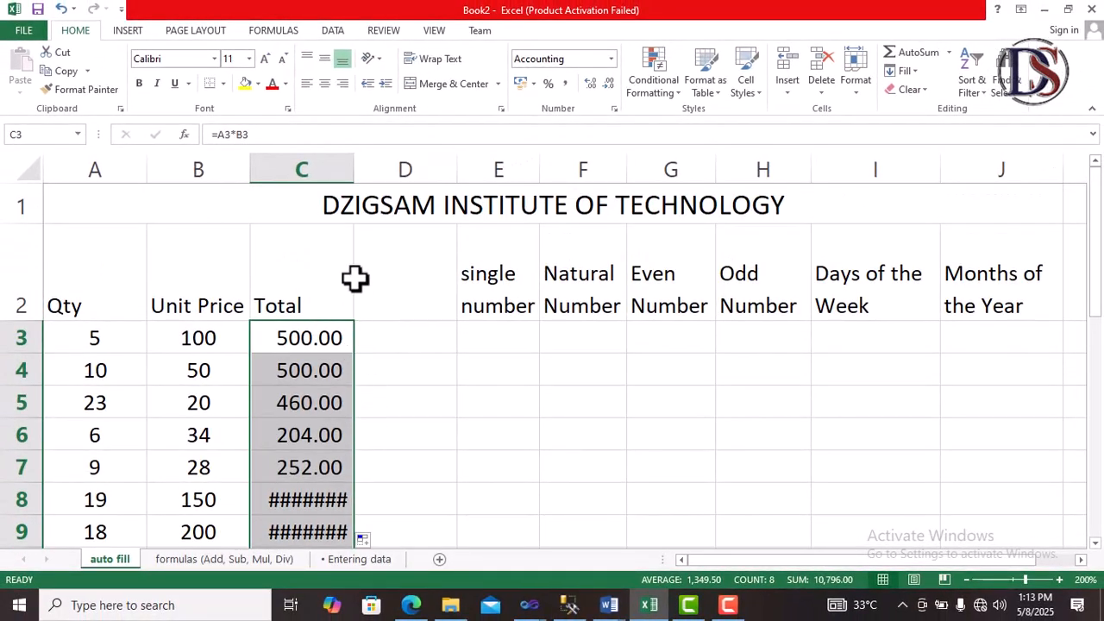
# Step: Widen column C so the totals display fully
pyautogui.moveTo(355, 170); pyautogui.dragTo(372, 166)
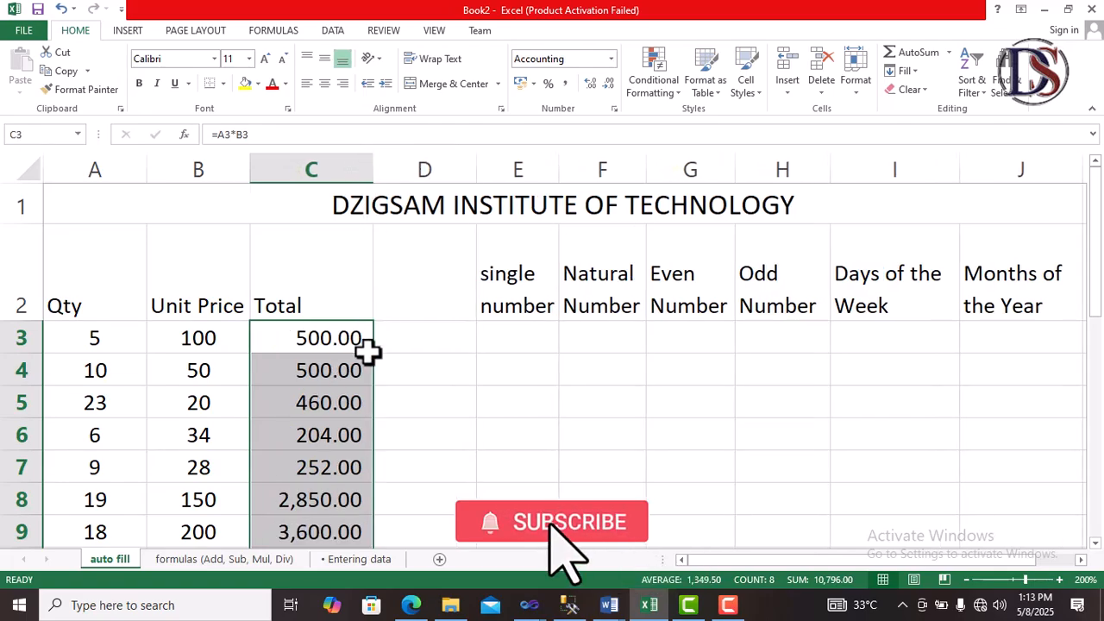
pyautogui.scroll(-1, 363, 371)
pyautogui.scroll(1, 330, 397)
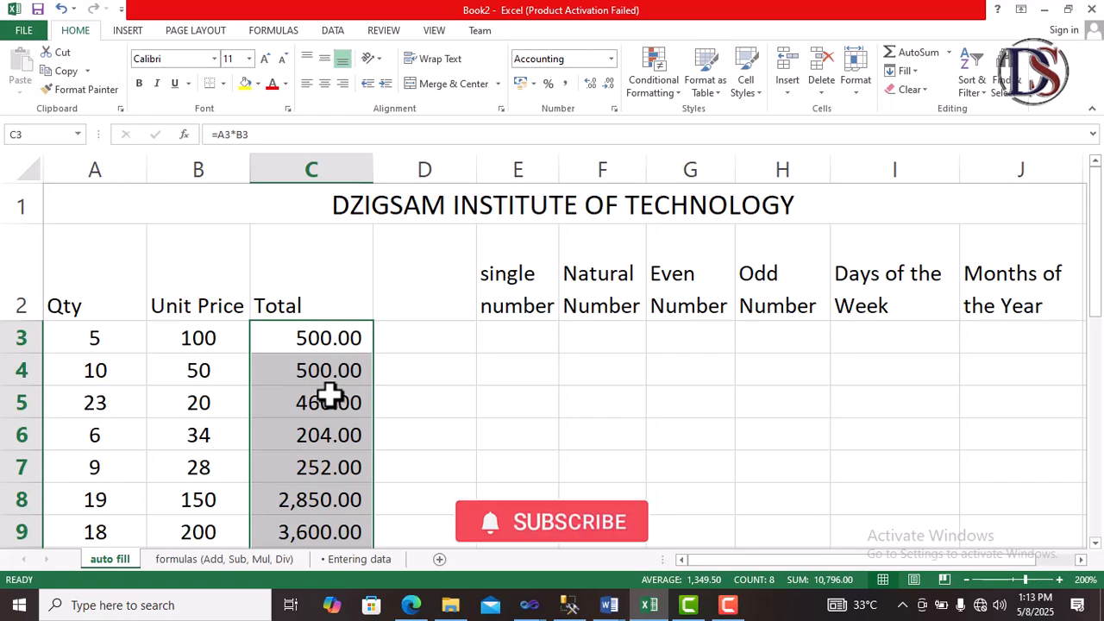
# Step: Enter 1 in E3 under single number
pyautogui.click(521, 338)
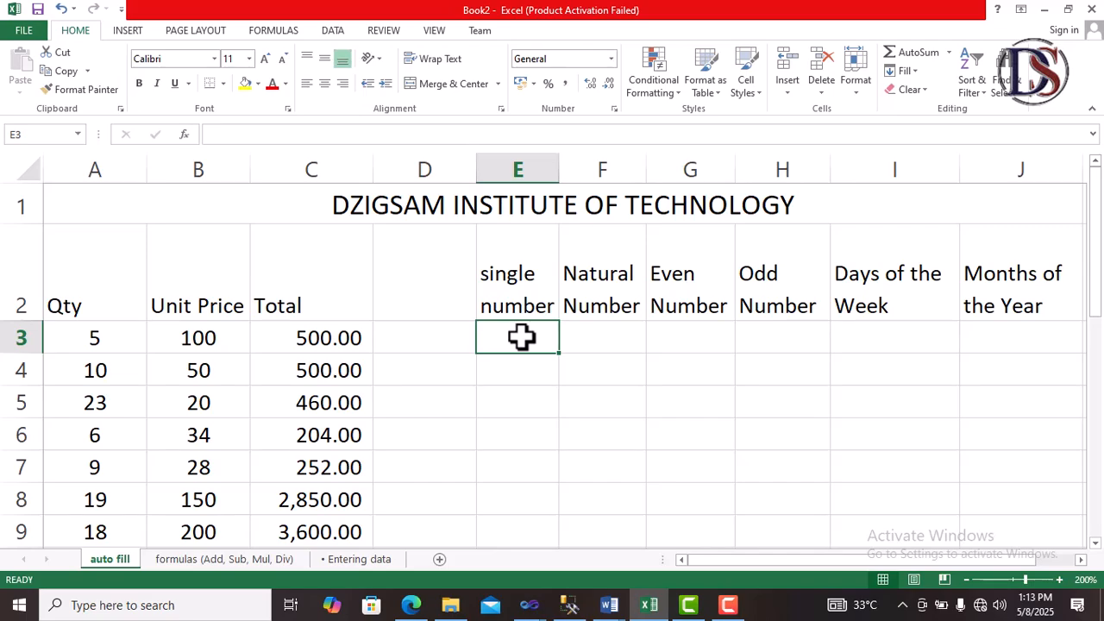
pyautogui.write('1')
pyautogui.press('Return')
pyautogui.write('1')
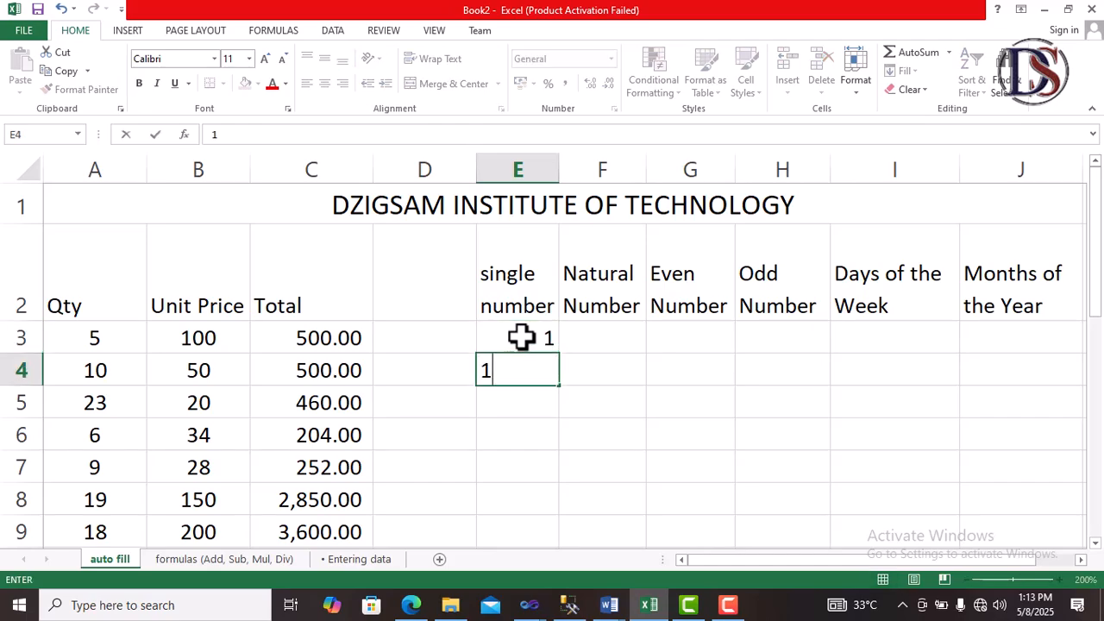
pyautogui.press('Return')
pyautogui.write('1')
pyautogui.press('Return')
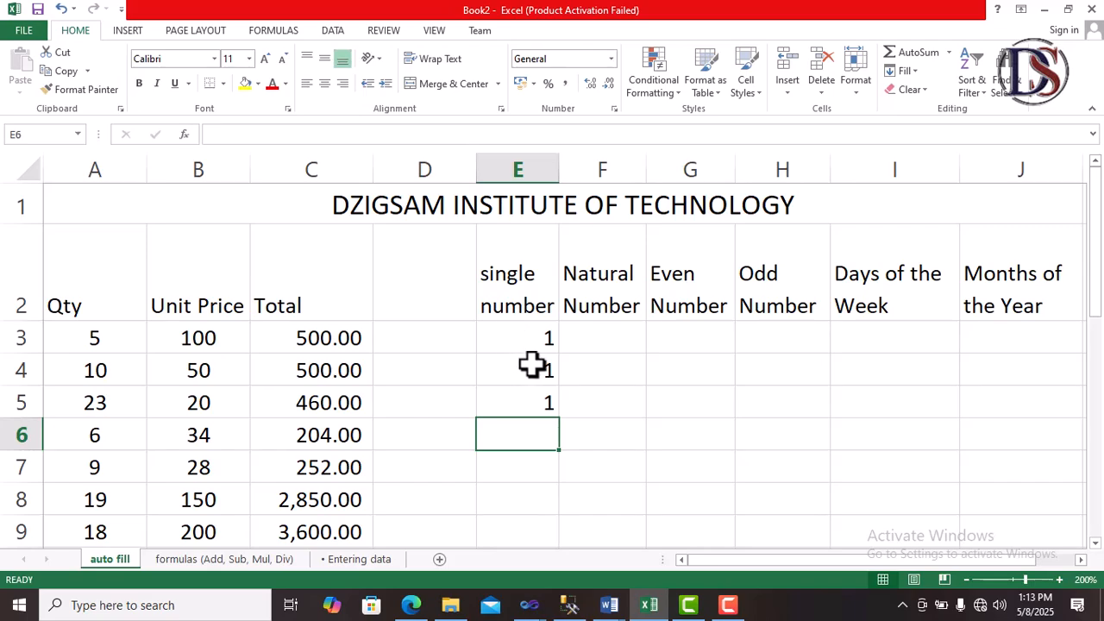
pyautogui.moveTo(530, 366); pyautogui.dragTo(537, 397)
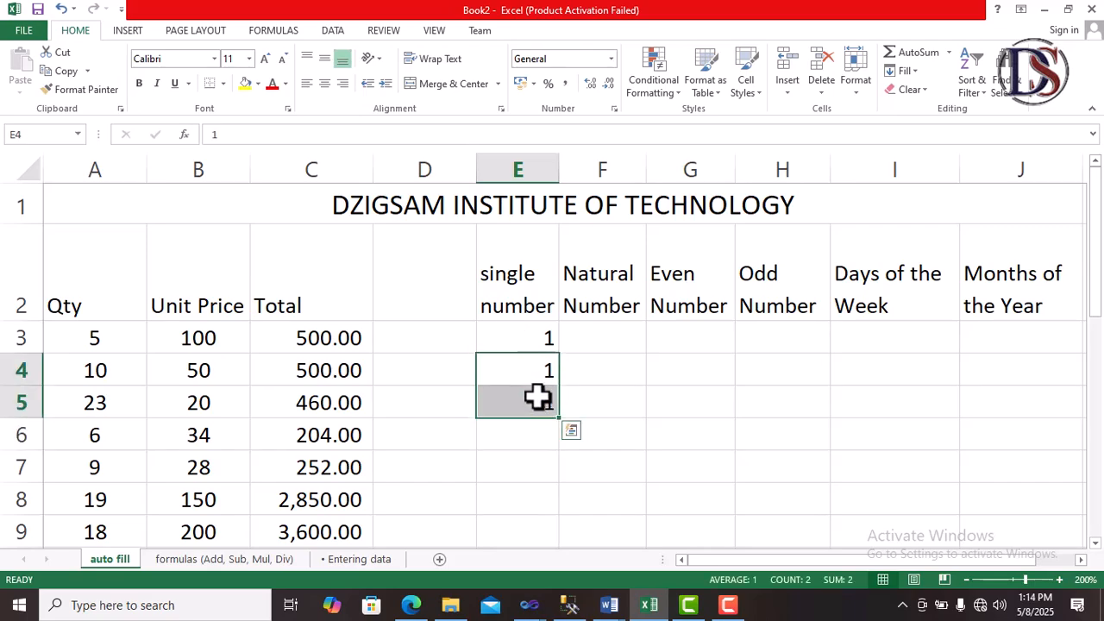
pyautogui.press('Delete')
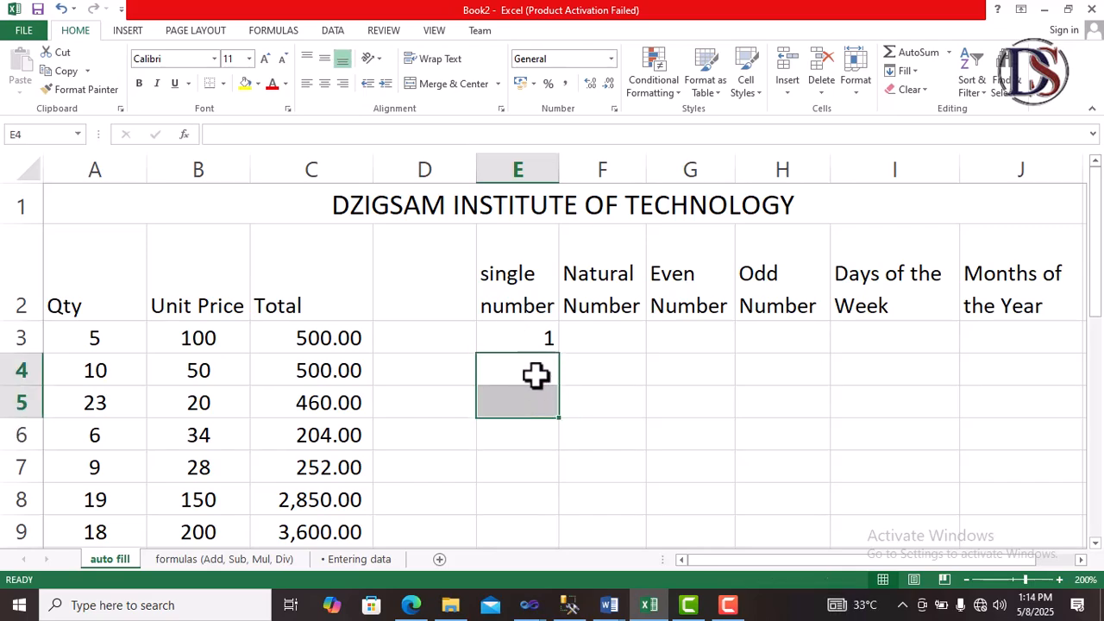
# Step: AutoFill the 1 from E3 down to E13
pyautogui.click(529, 332)
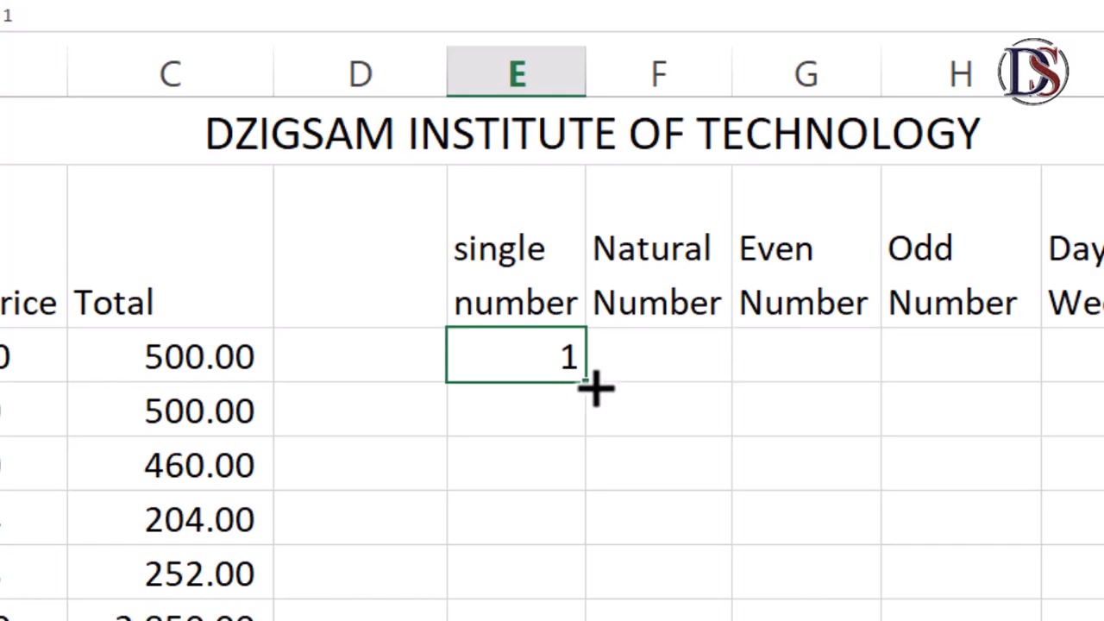
pyautogui.moveTo(595, 390); pyautogui.dragTo(586, 620)
pyautogui.moveTo(566, 568); pyautogui.dragTo(568, 572)
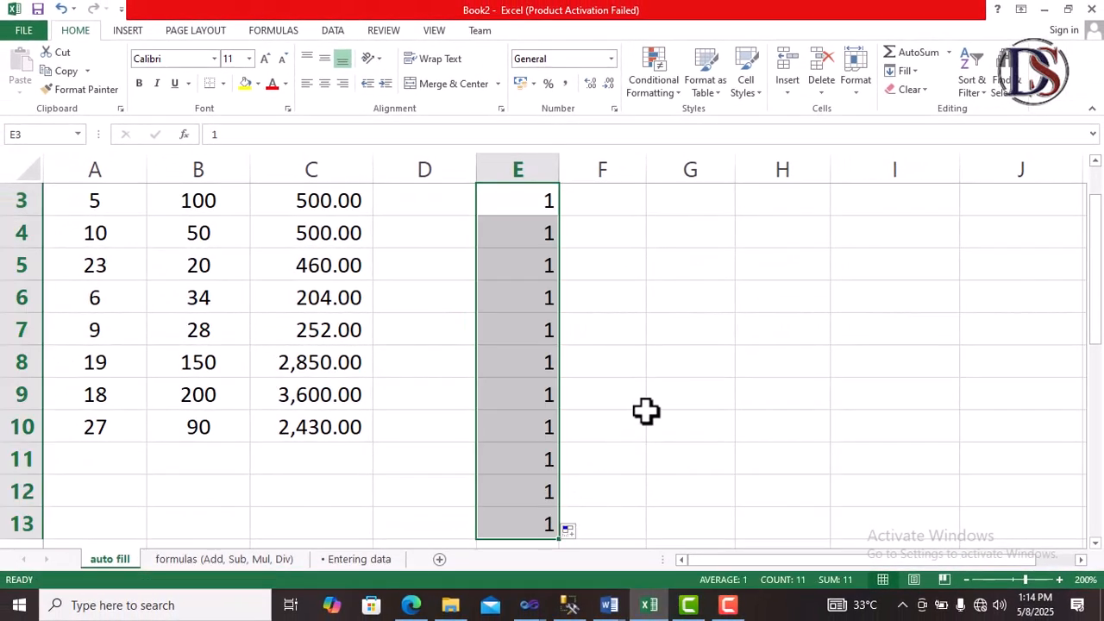
pyautogui.scroll(1, 647, 412)
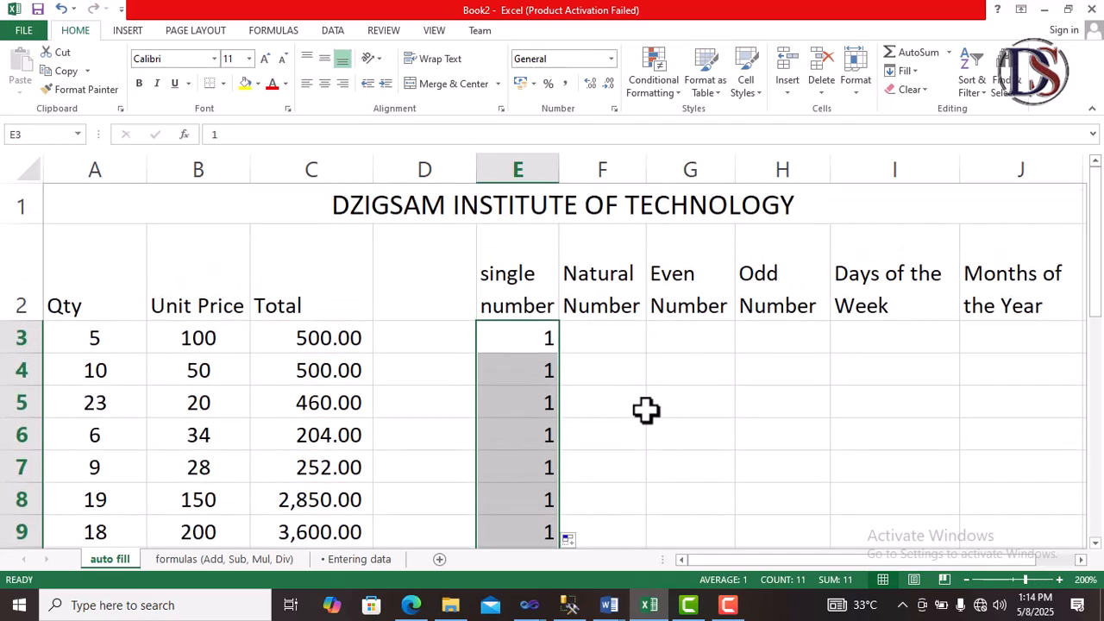
# Step: Enter 1 and 2 in F3 and F4 under Natural Number
pyautogui.click(624, 336)
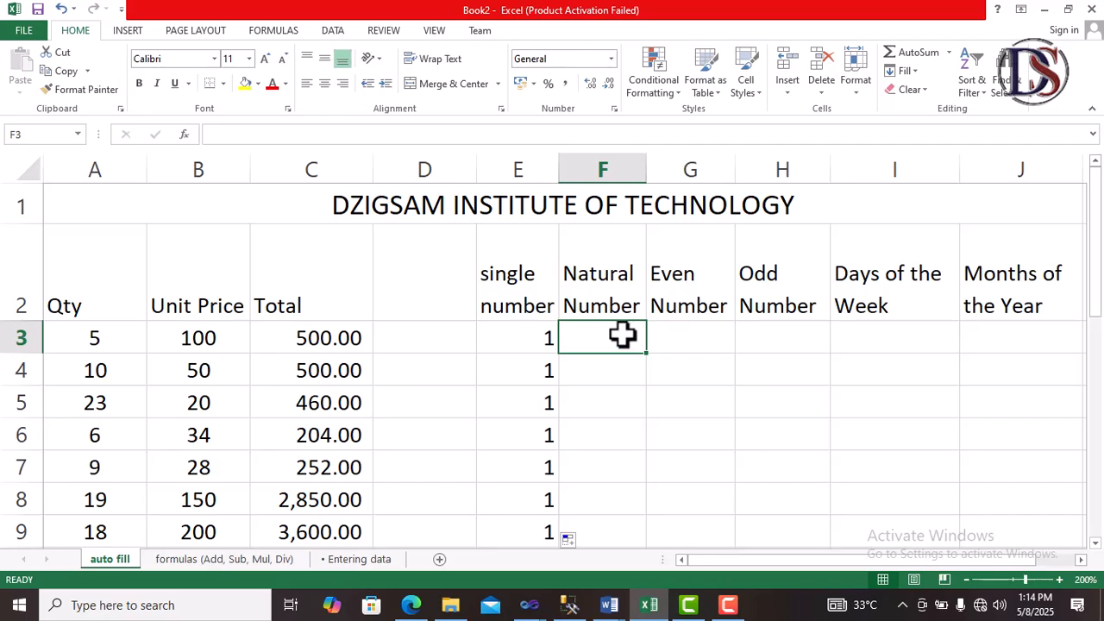
pyautogui.write('1')
pyautogui.press('Return')
pyautogui.write('2')
pyautogui.press('Return')
pyautogui.write('3')
pyautogui.press('Return')
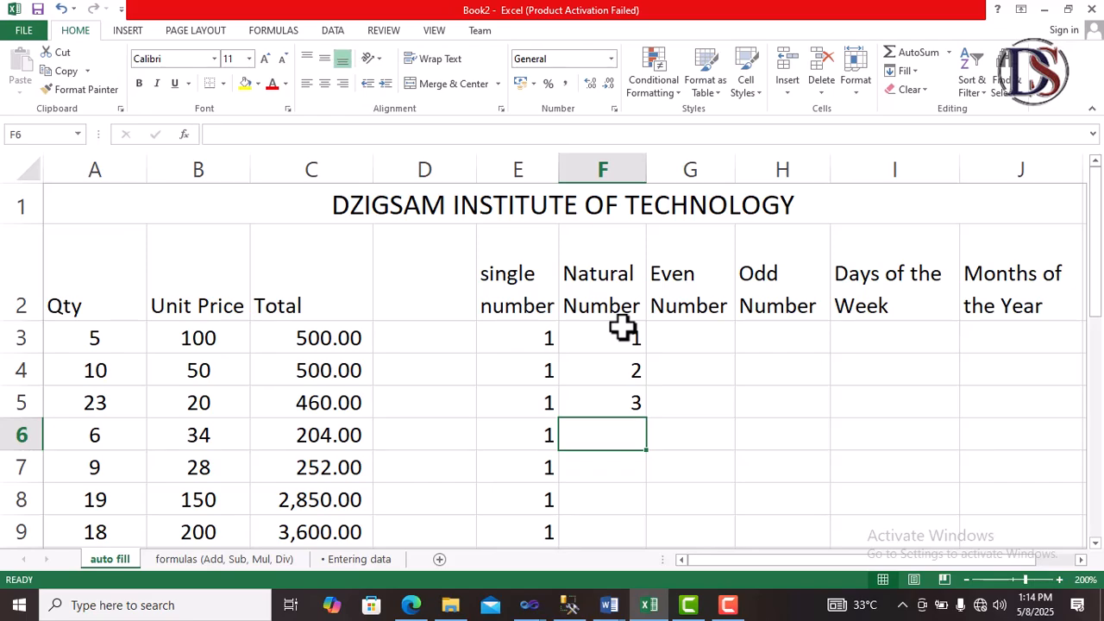
pyautogui.click(630, 408)
pyautogui.press('Delete')
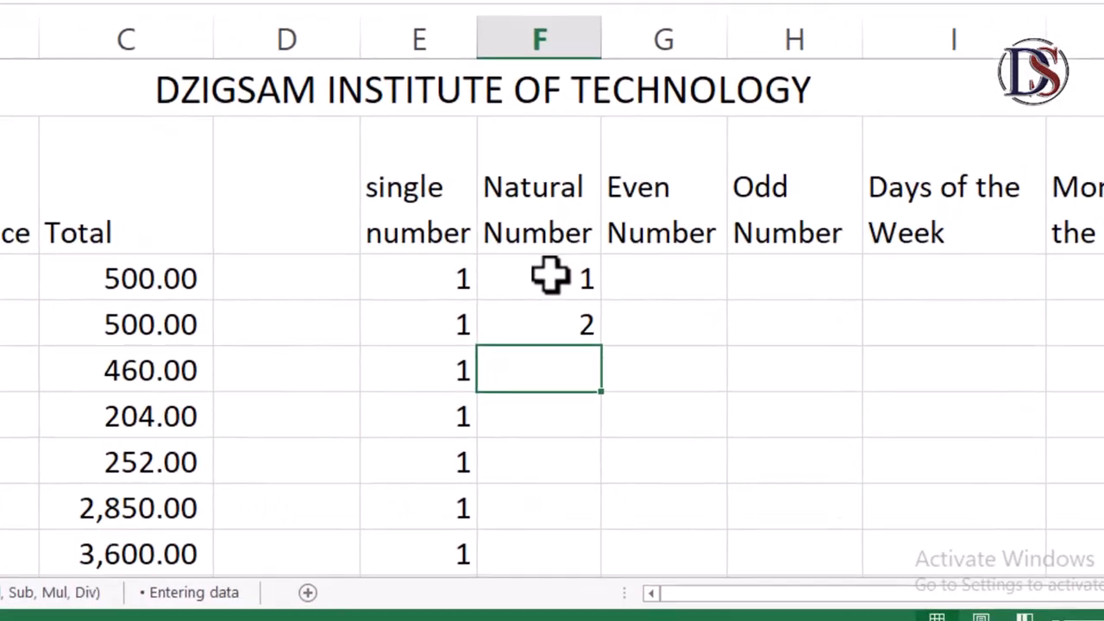
# Step: Select F3:F4 and AutoFill the natural number series down to row 22
pyautogui.moveTo(550, 277); pyautogui.dragTo(580, 355)
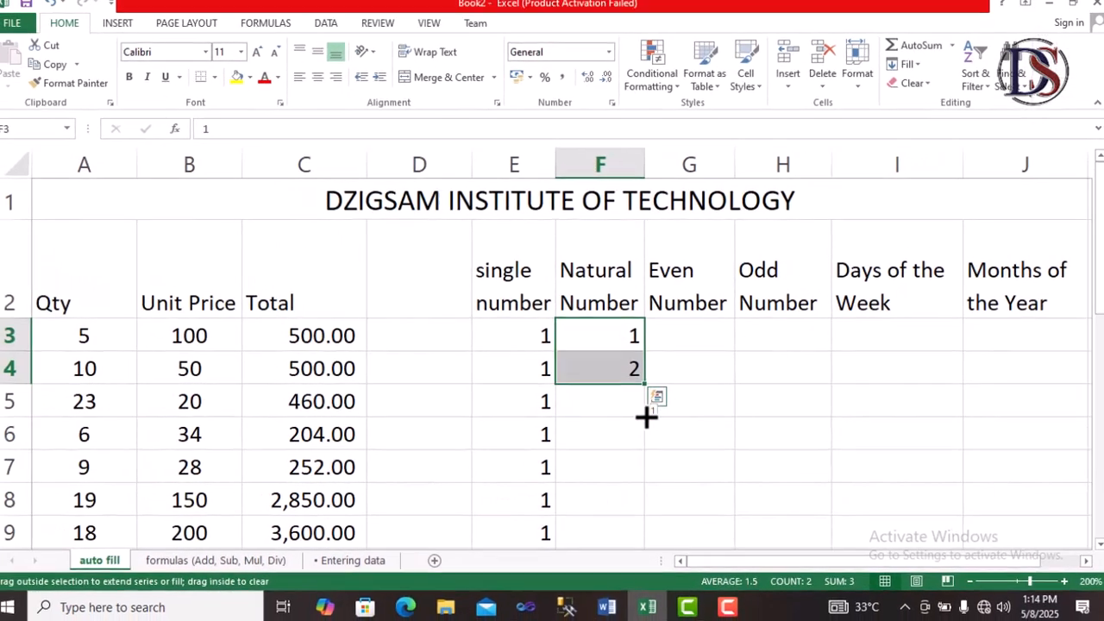
pyautogui.moveTo(646, 417); pyautogui.dragTo(648, 535)
pyautogui.scroll(4, 697, 448)
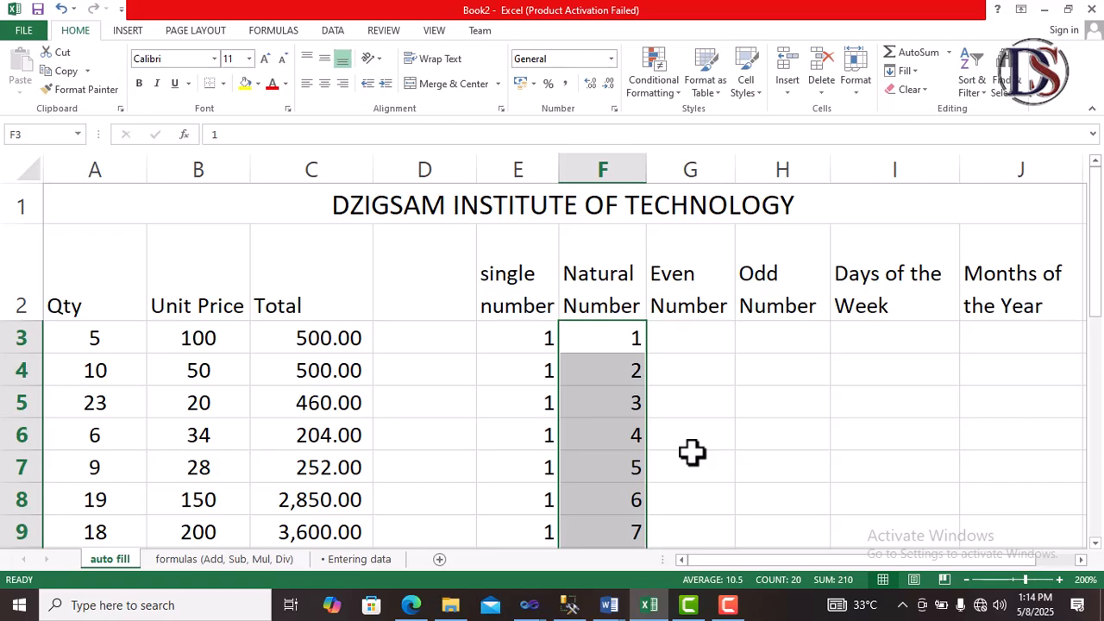
# Step: Enter 2 and 4 under Even Number and AutoFill the even series down to row 22
pyautogui.click(717, 345)
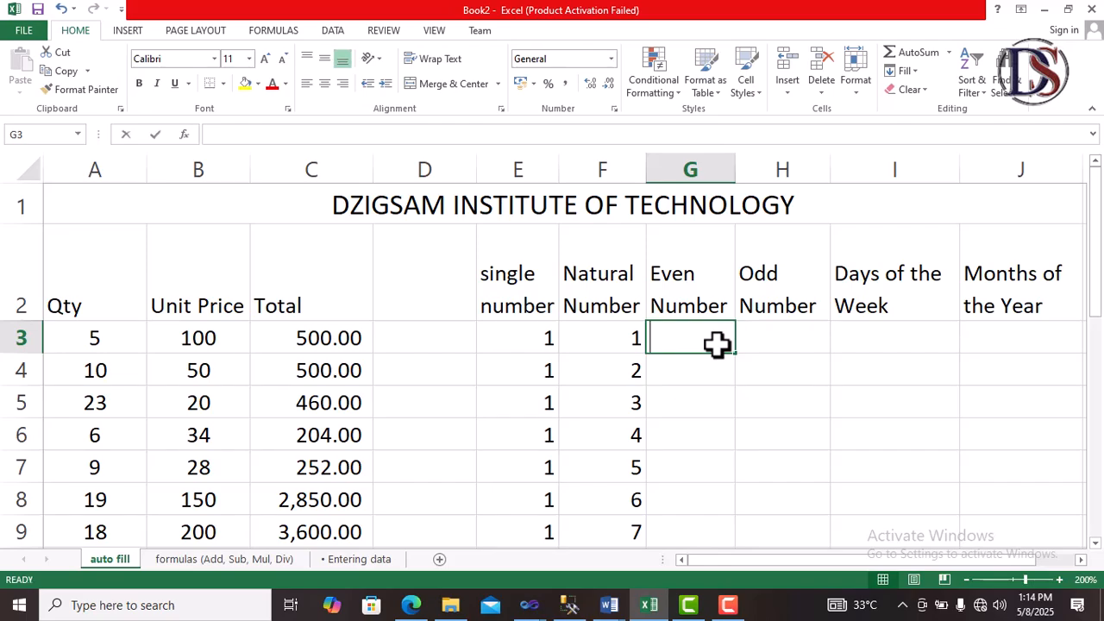
pyautogui.press('Return')
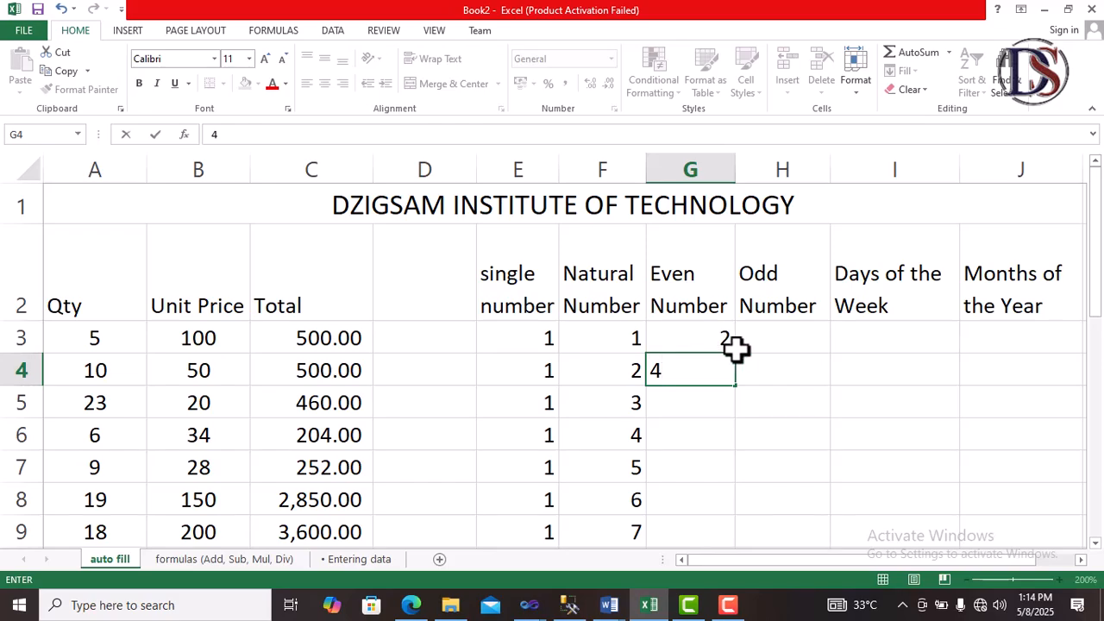
pyautogui.click(762, 358)
pyautogui.moveTo(680, 331); pyautogui.dragTo(740, 492)
pyautogui.scroll(4, 830, 446)
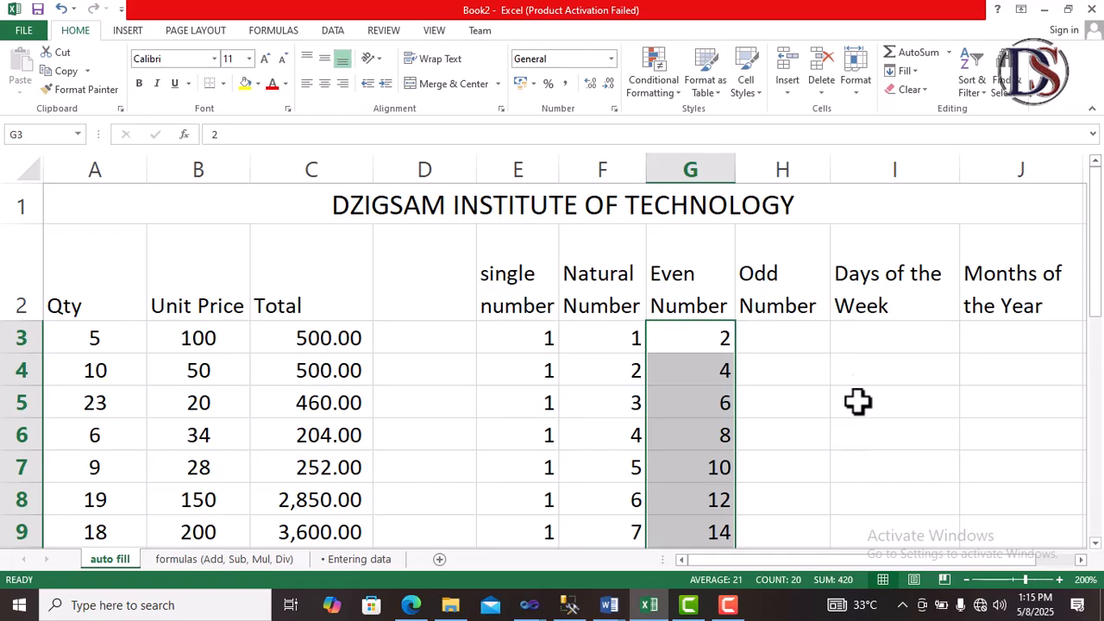
# Step: Enter 1 and 3 in H3 and H4 under Odd Number
pyautogui.click(795, 346)
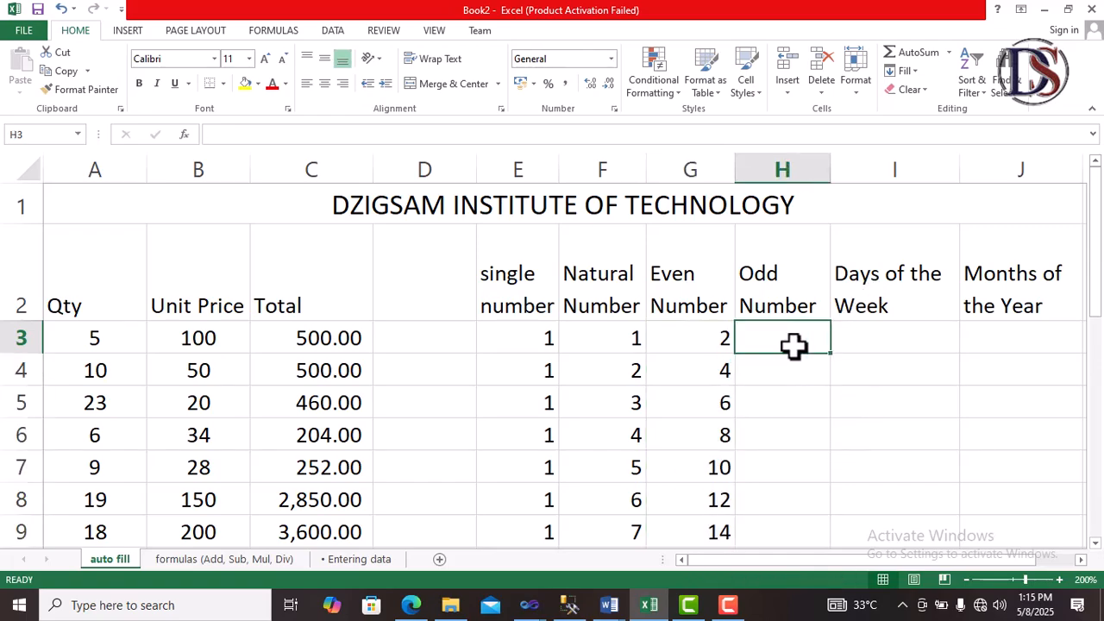
pyautogui.write('1')
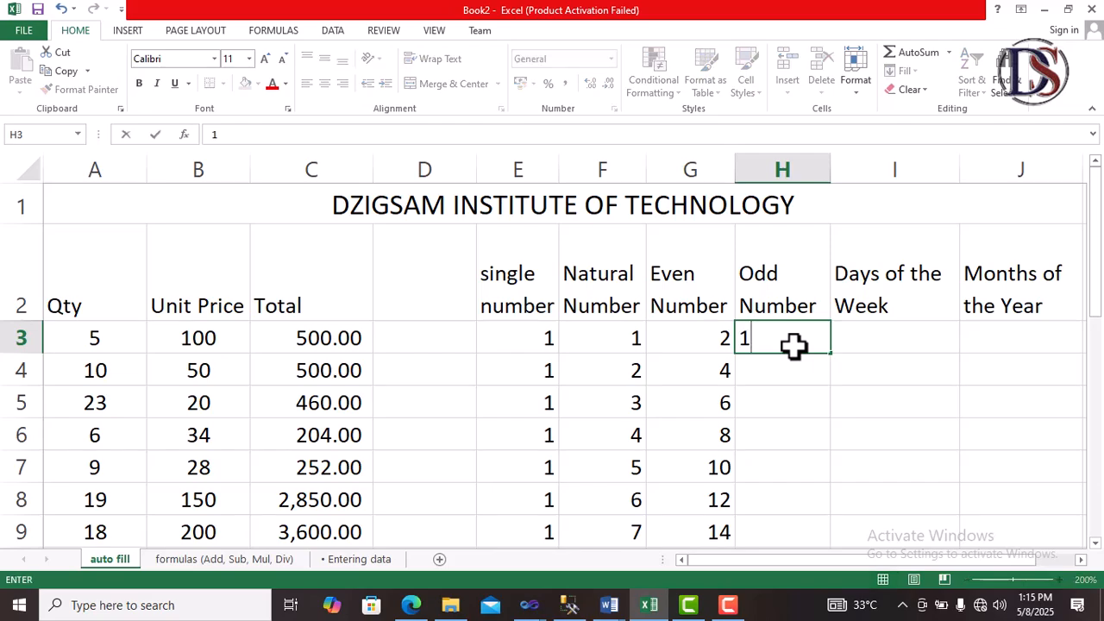
pyautogui.press('Return')
pyautogui.write('3')
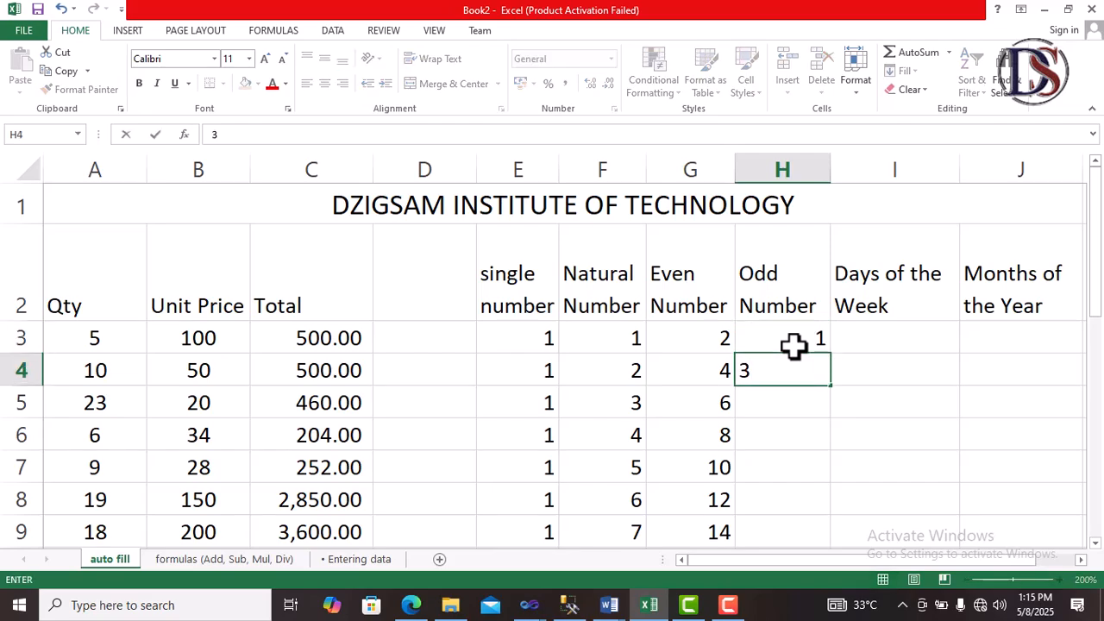
pyautogui.click(860, 417)
# Step: Select H3:H4 and AutoFill the odd number series down to row 22
pyautogui.moveTo(799, 343); pyautogui.dragTo(824, 552)
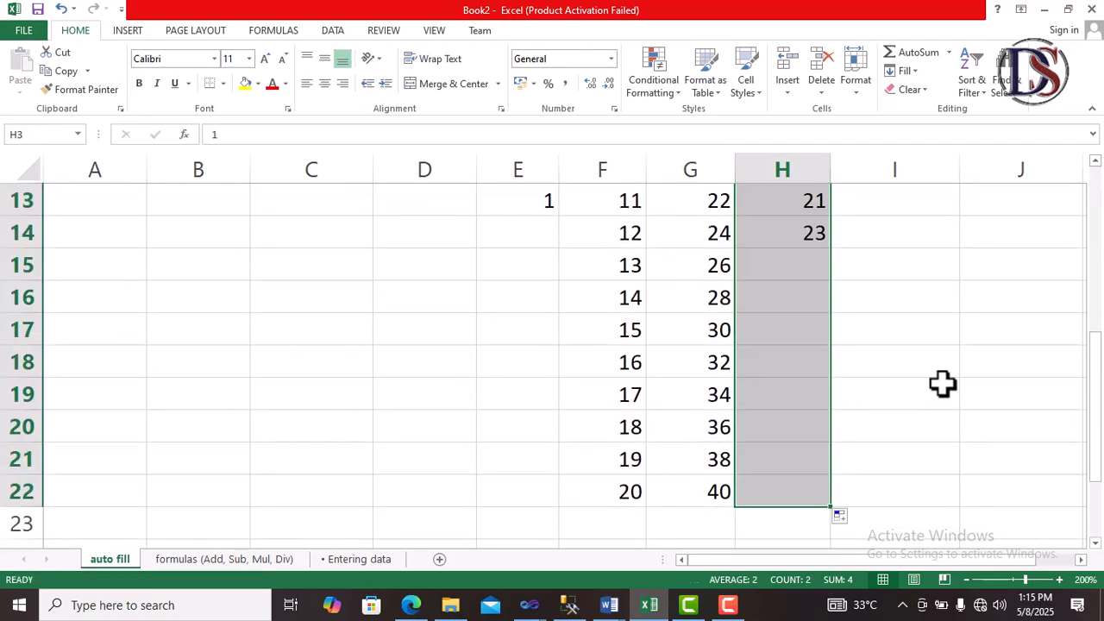
pyautogui.scroll(4, 952, 382)
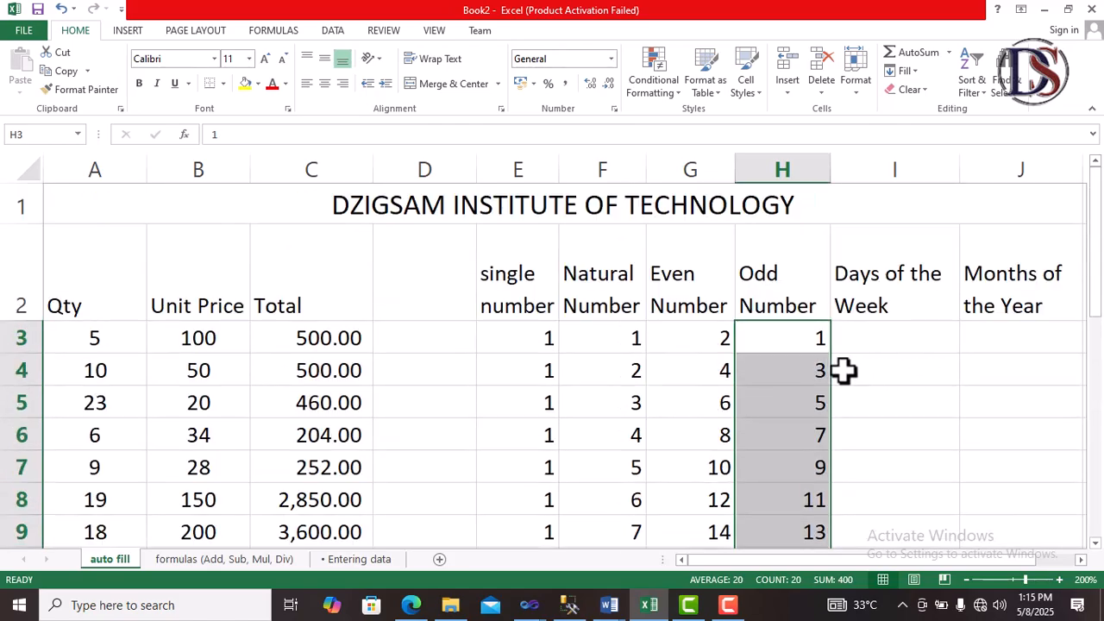
# Step: Enter monday in I3 under Days of the Week
pyautogui.click(906, 338)
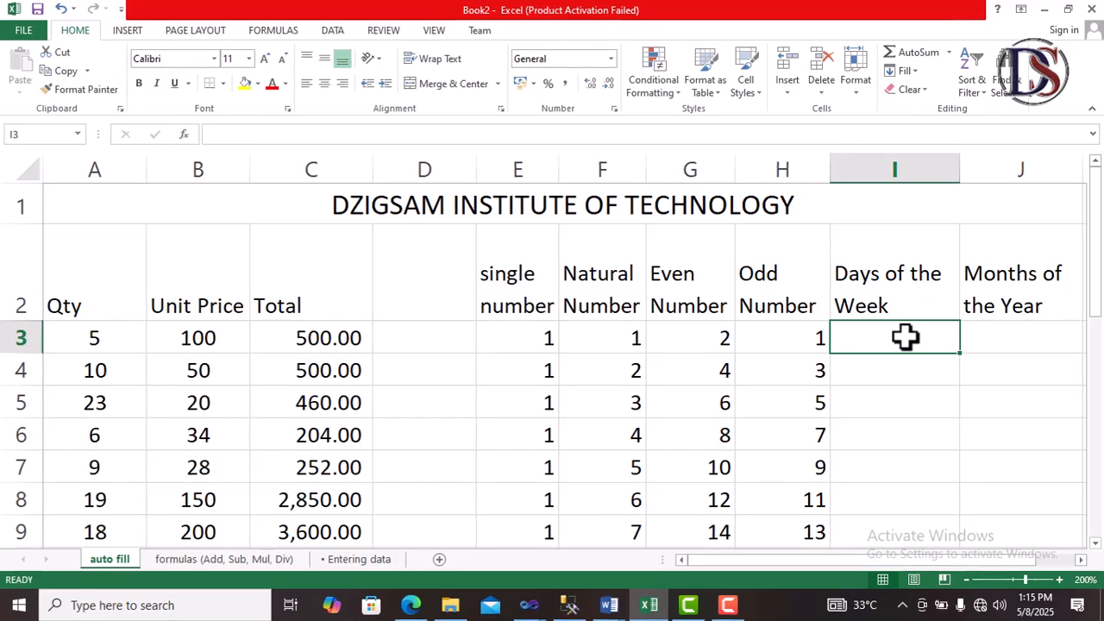
pyautogui.write('mon')
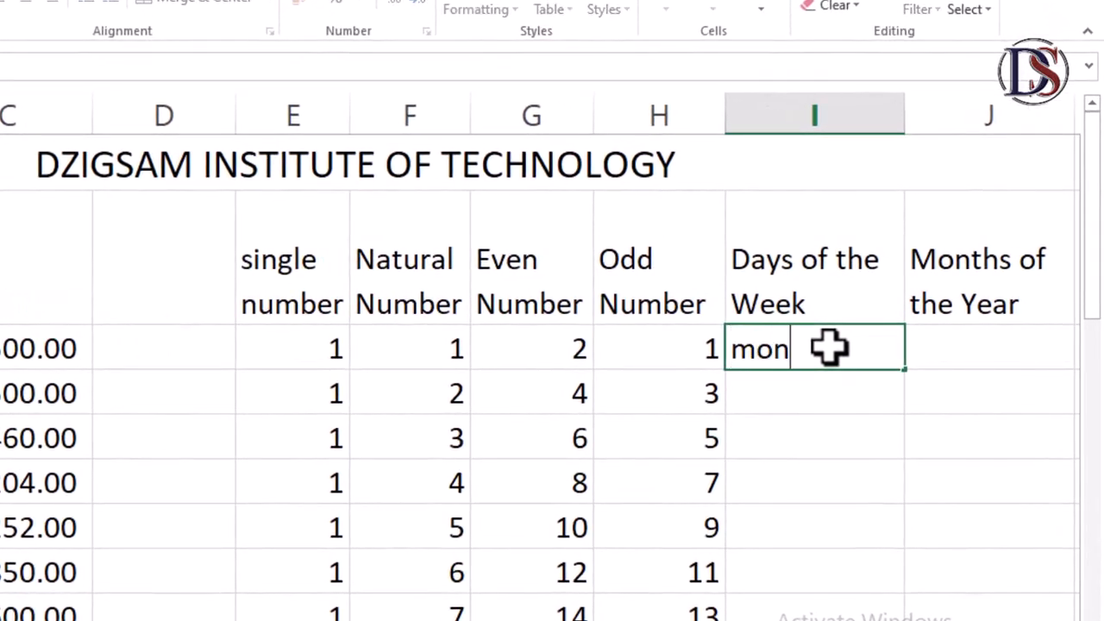
pyautogui.write('day')
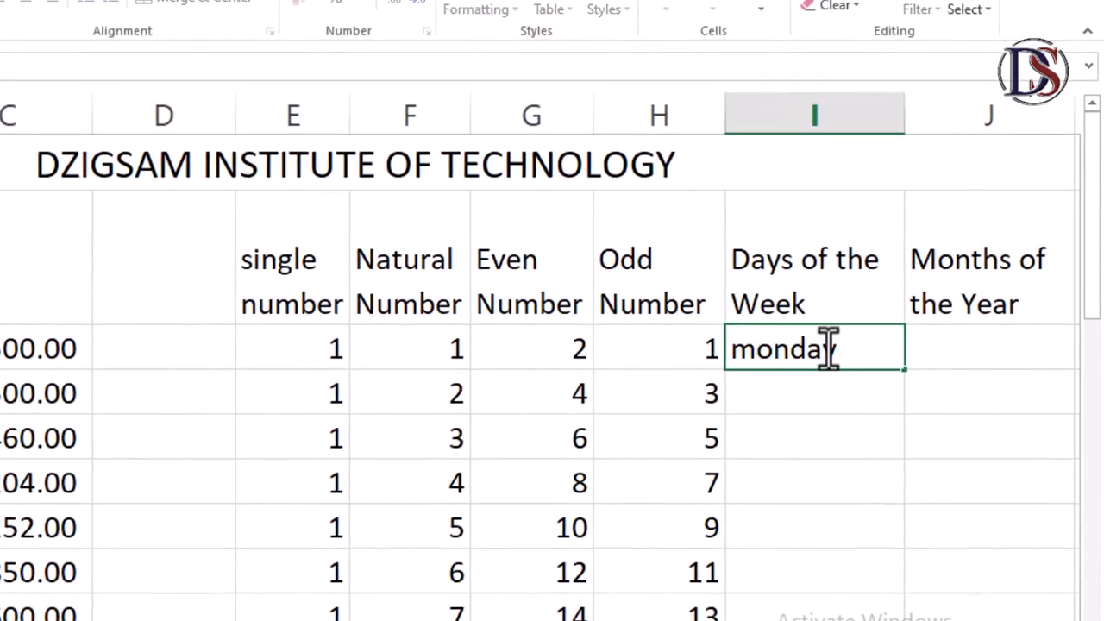
pyautogui.press('Return')
# Step: Select I3 and AutoFill the weekday series down column I to row 18
pyautogui.click(828, 347)
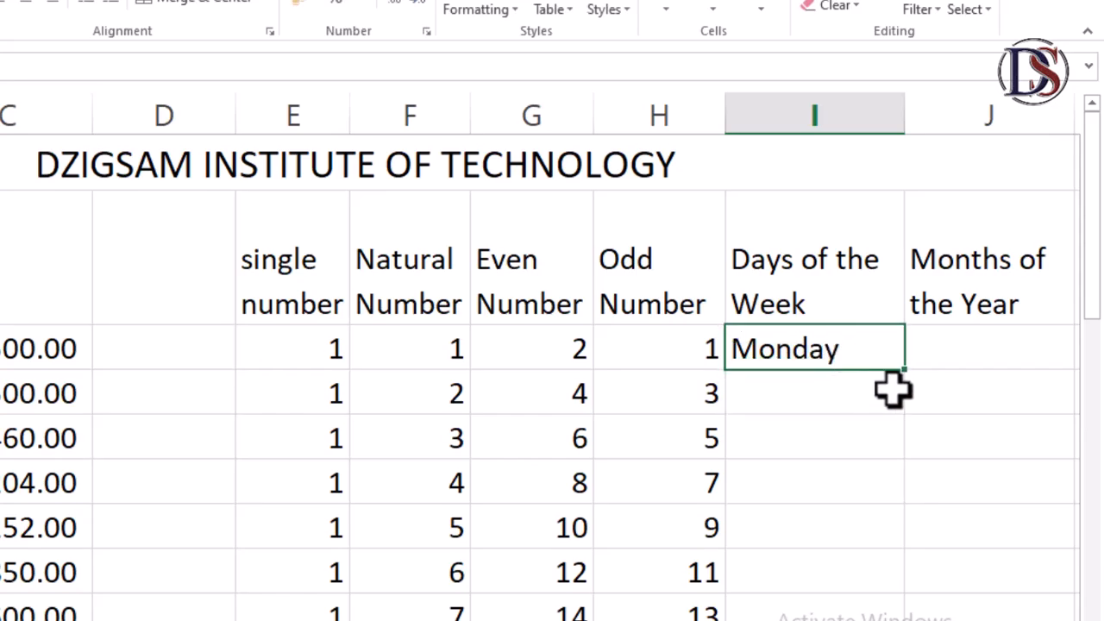
pyautogui.moveTo(906, 370); pyautogui.dragTo(904, 620)
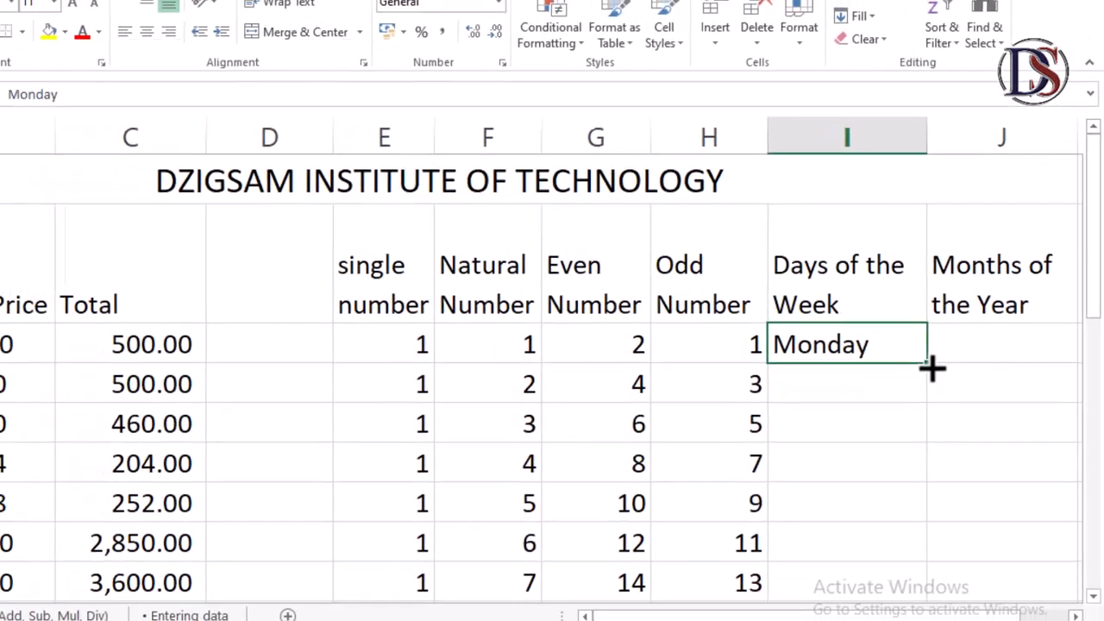
pyautogui.moveTo(958, 553); pyautogui.dragTo(971, 471)
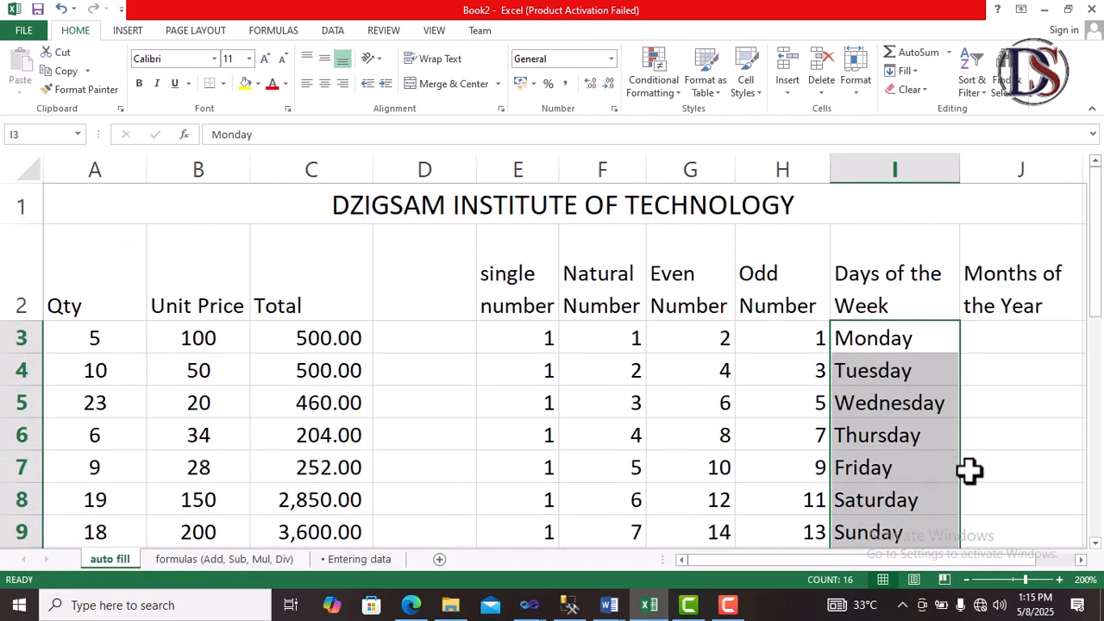
# Step: Enter january in J3 under Months of the Year
pyautogui.click(1019, 328)
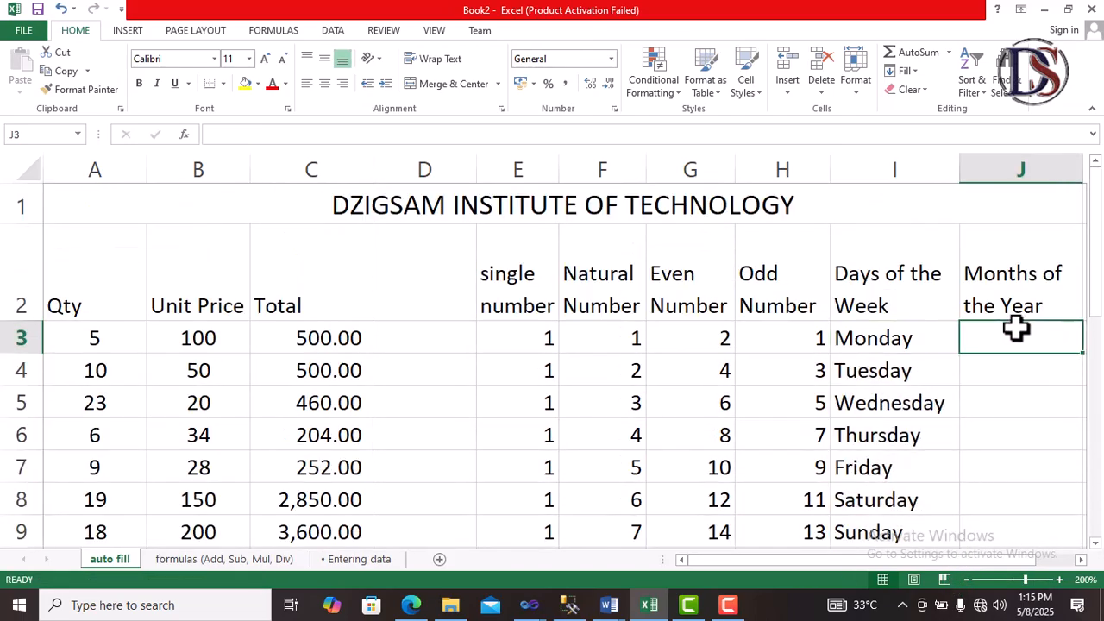
pyautogui.write('j')
pyautogui.write('an')
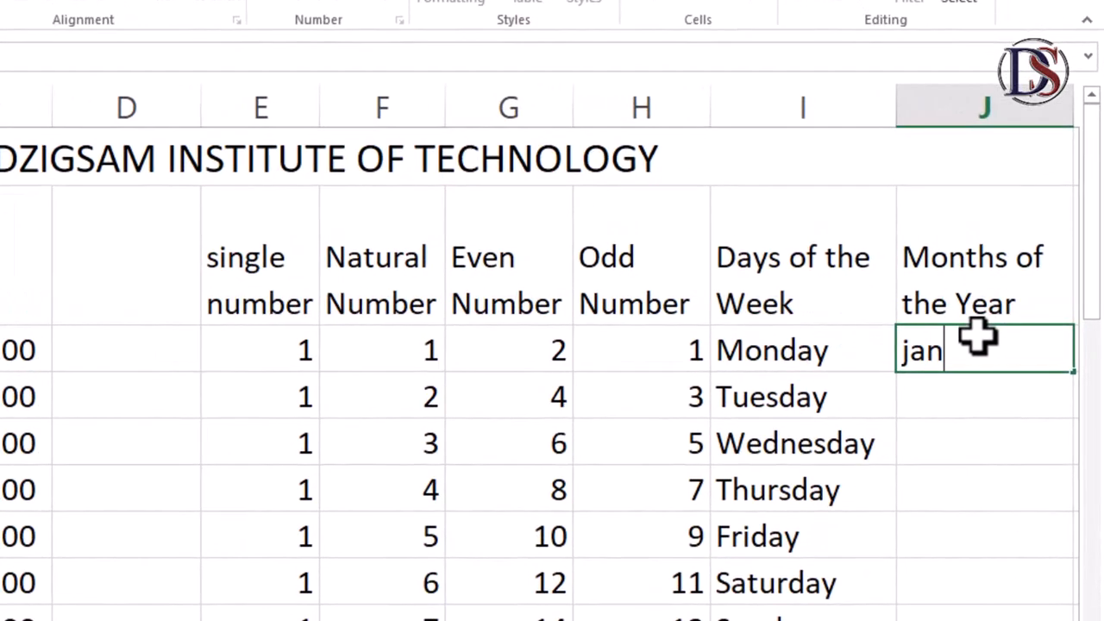
pyautogui.write('uary')
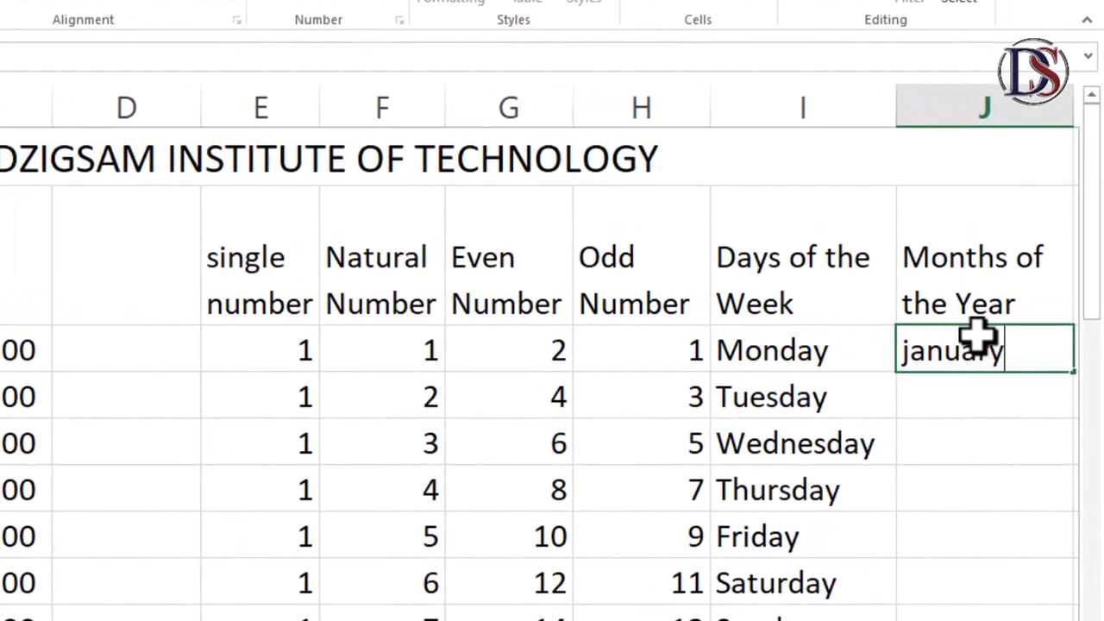
pyautogui.press('Return')
# Step: Select J3 and AutoFill the month series down column J to row 16
pyautogui.click(965, 358)
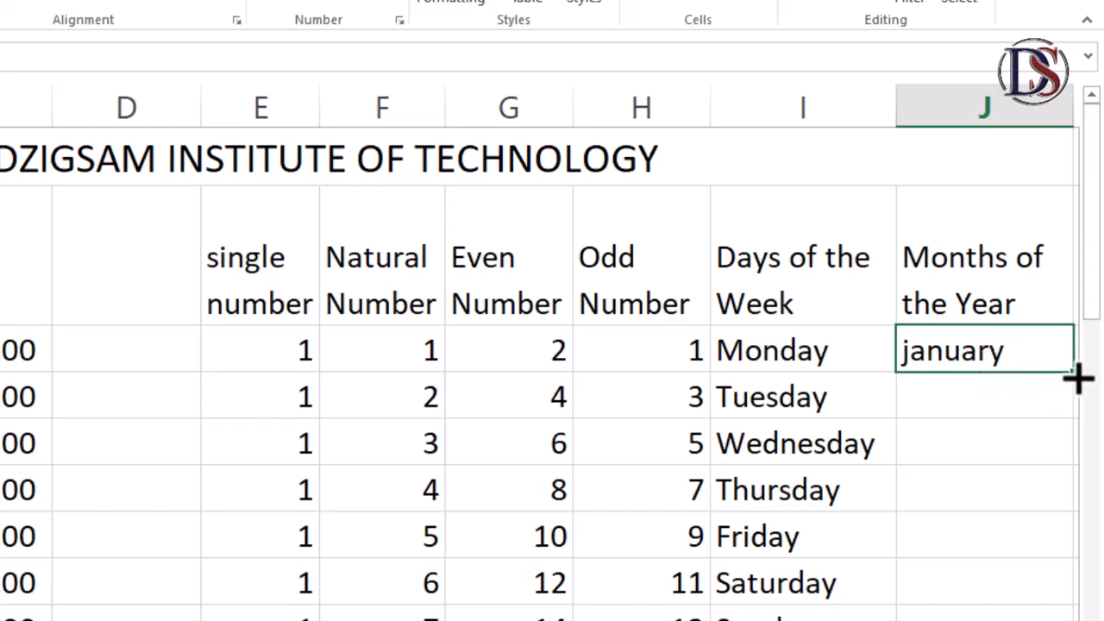
pyautogui.moveTo(1078, 377); pyautogui.dragTo(1052, 620)
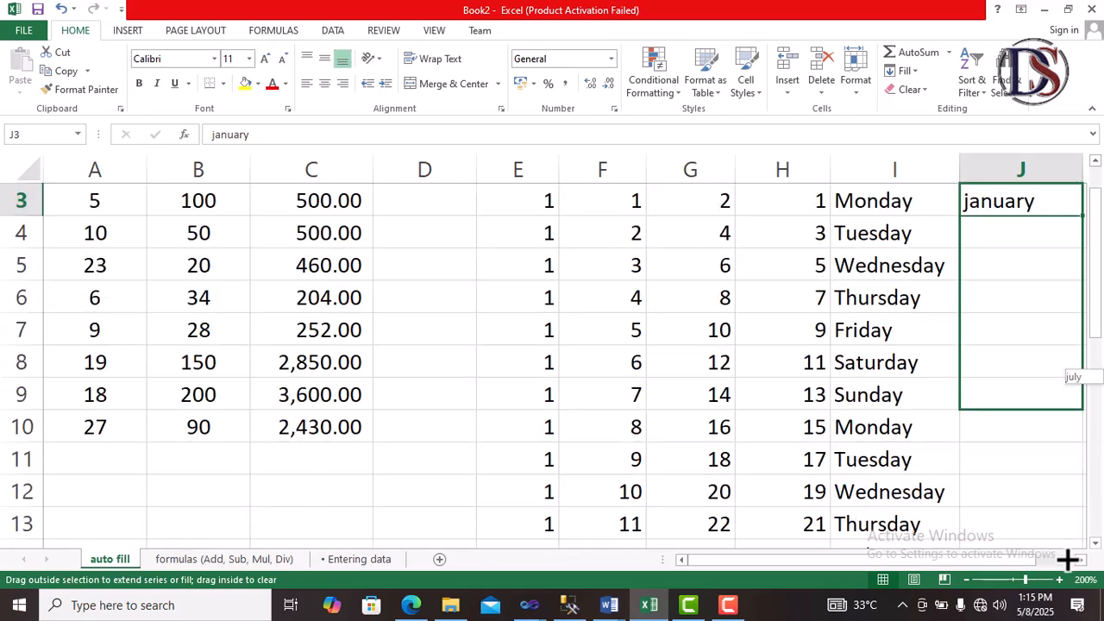
pyautogui.moveTo(1068, 560); pyautogui.dragTo(952, 469)
pyautogui.scroll(2, 951, 468)
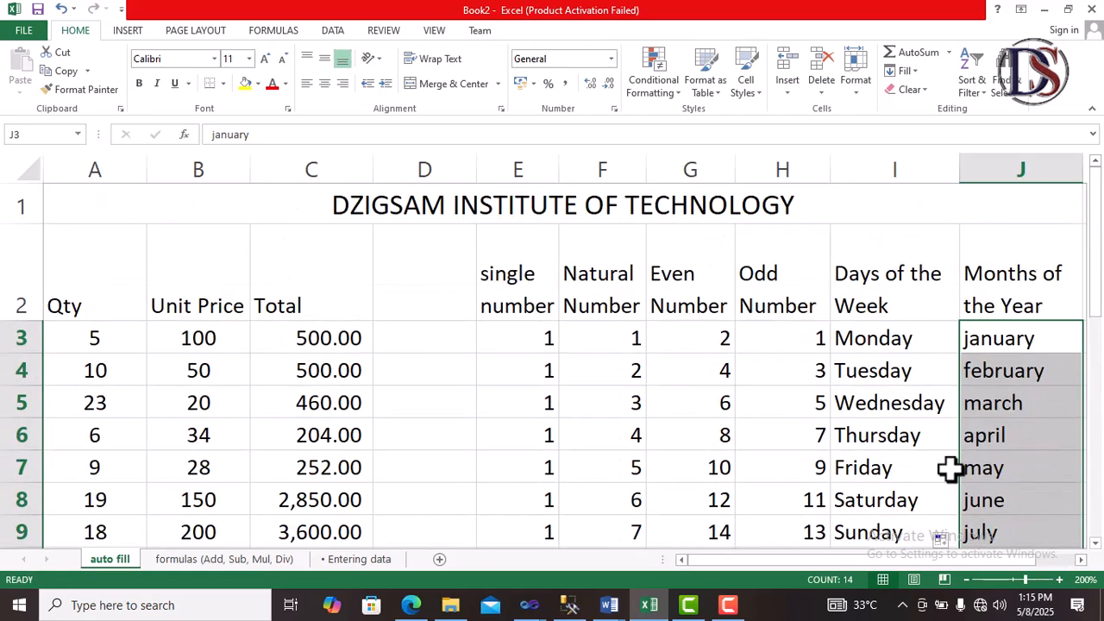